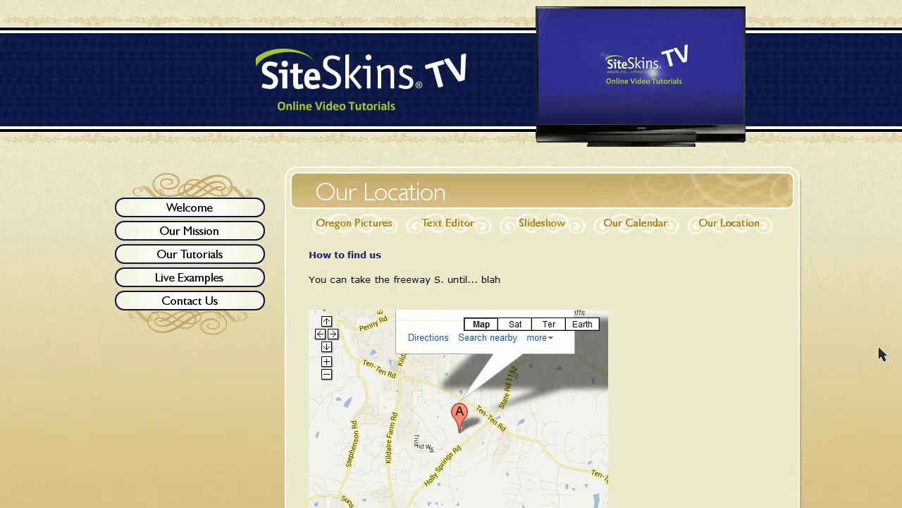
- Examine the embedded map on the Our Location page, zooming the map in and back out
{"action": "scroll", "coordinate": [882, 352], "scroll_direction": "down", "scroll_amount": 2}
{"action": "scroll", "coordinate": [452, 282], "scroll_direction": "down", "scroll_amount": 1}
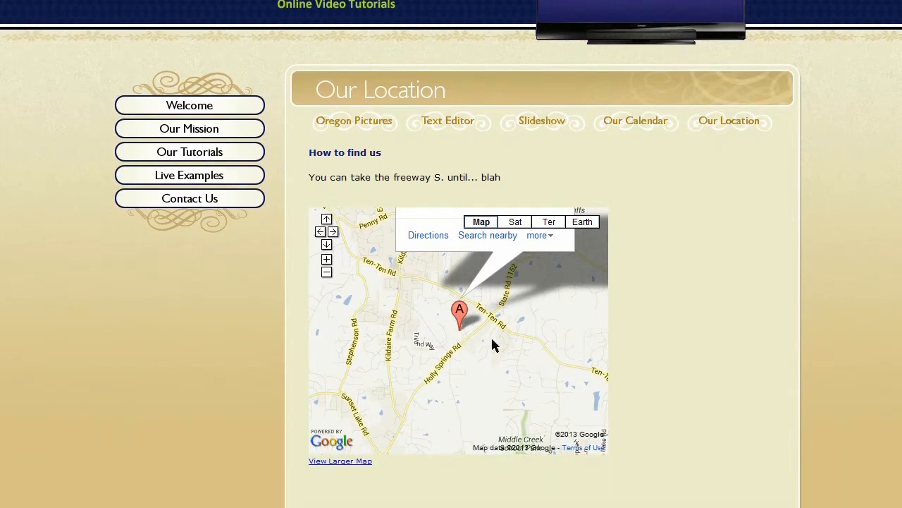
{"action": "scroll", "coordinate": [551, 367], "scroll_direction": "up", "scroll_amount": 3}
{"action": "scroll", "coordinate": [712, 360], "scroll_direction": "down", "scroll_amount": 2}
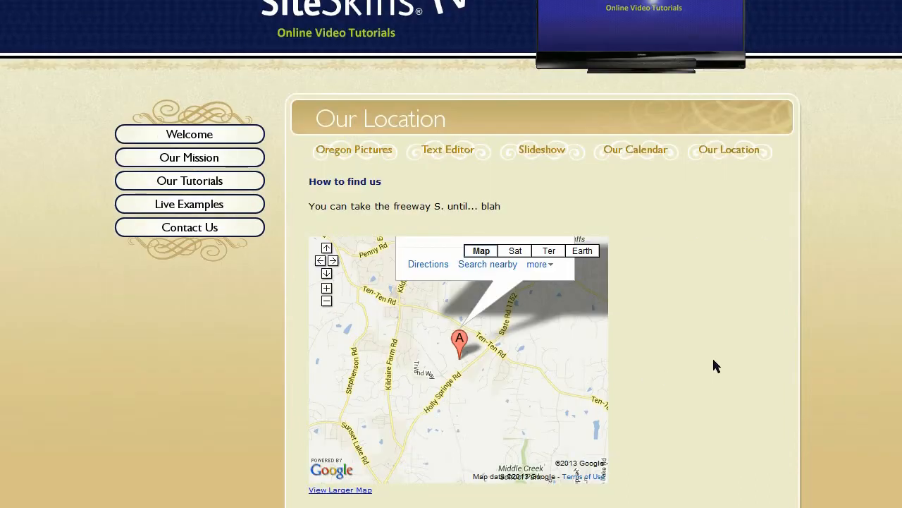
{"action": "left_click", "coordinate": [329, 290]}
{"action": "left_click", "coordinate": [329, 291]}
{"action": "left_click", "coordinate": [330, 290]}
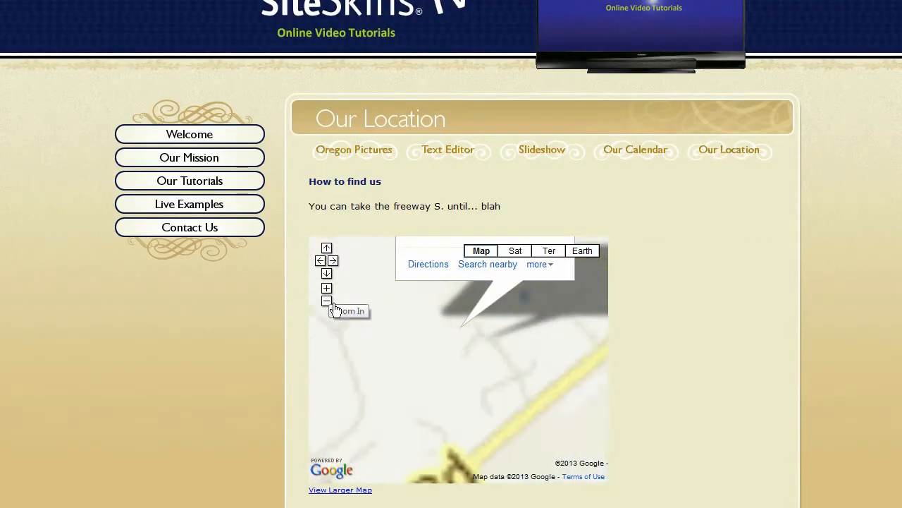
{"action": "left_click", "coordinate": [330, 301]}
{"action": "left_click", "coordinate": [330, 302]}
{"action": "left_click", "coordinate": [330, 302]}
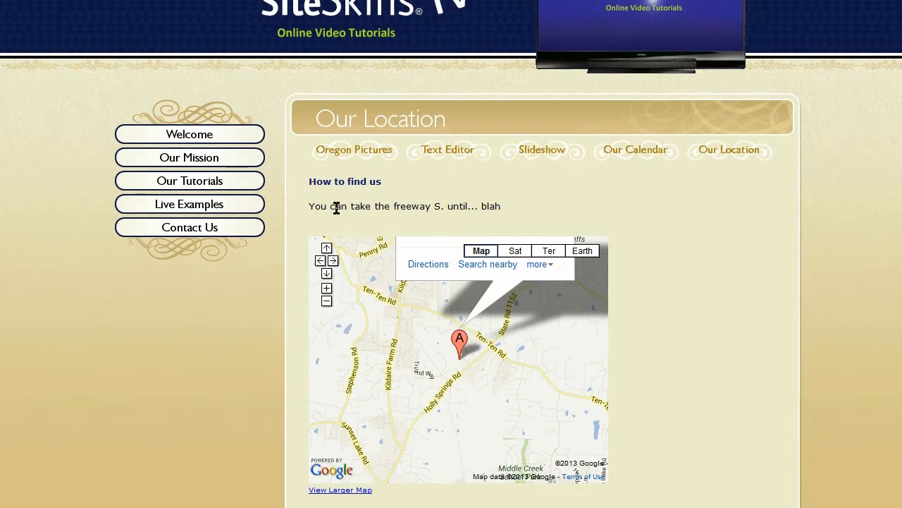
{"action": "scroll", "coordinate": [730, 363], "scroll_direction": "up", "scroll_amount": 2}
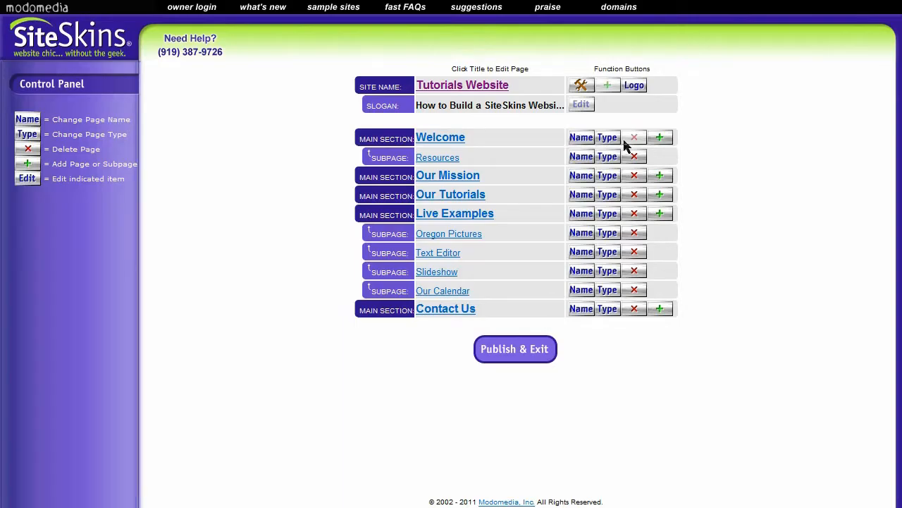
- Open the Tutorials Website for editing and add a Text-based subpage named "Our Location" under Live Examples
{"action": "left_click", "coordinate": [64, 55]}
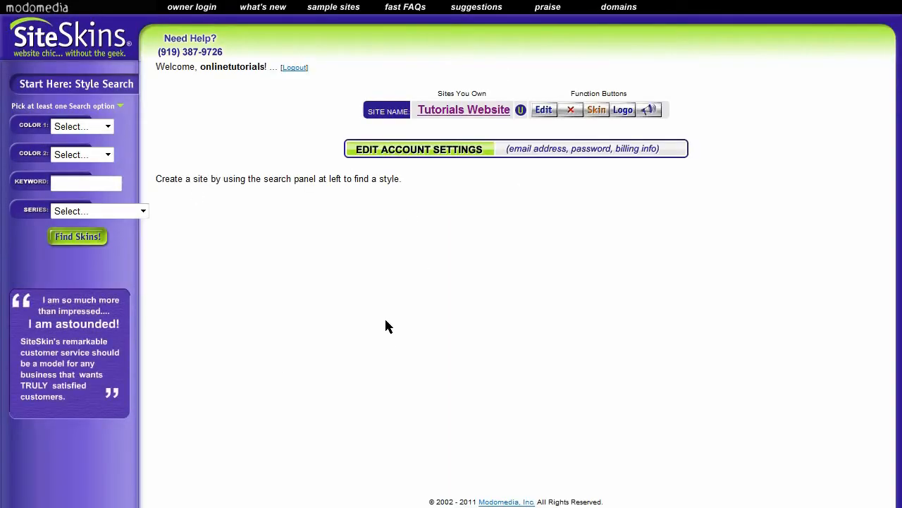
{"action": "left_click", "coordinate": [547, 113]}
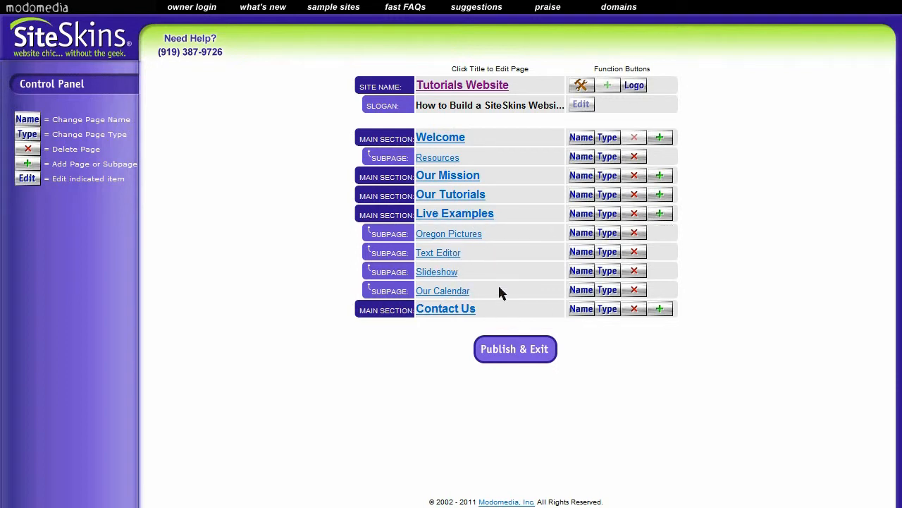
{"action": "left_click", "coordinate": [663, 216]}
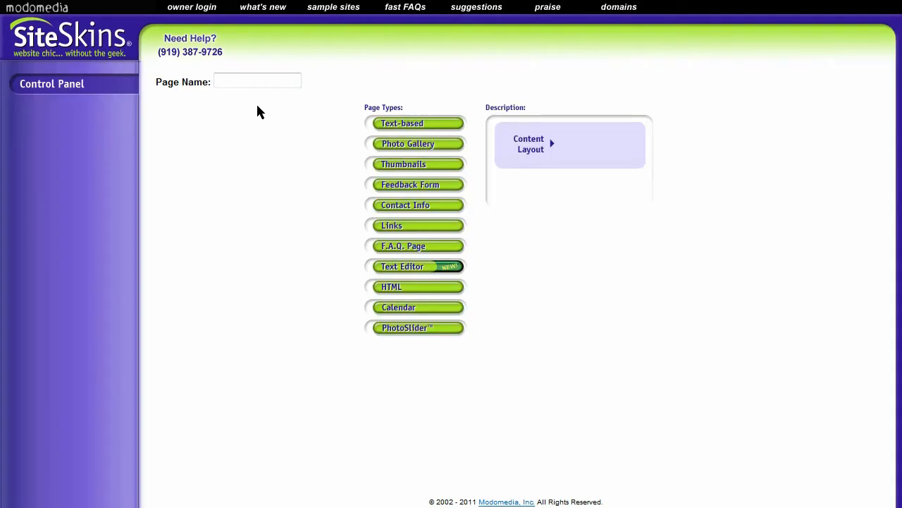
{"action": "left_click", "coordinate": [238, 76]}
{"action": "type", "text": "Our Location"}
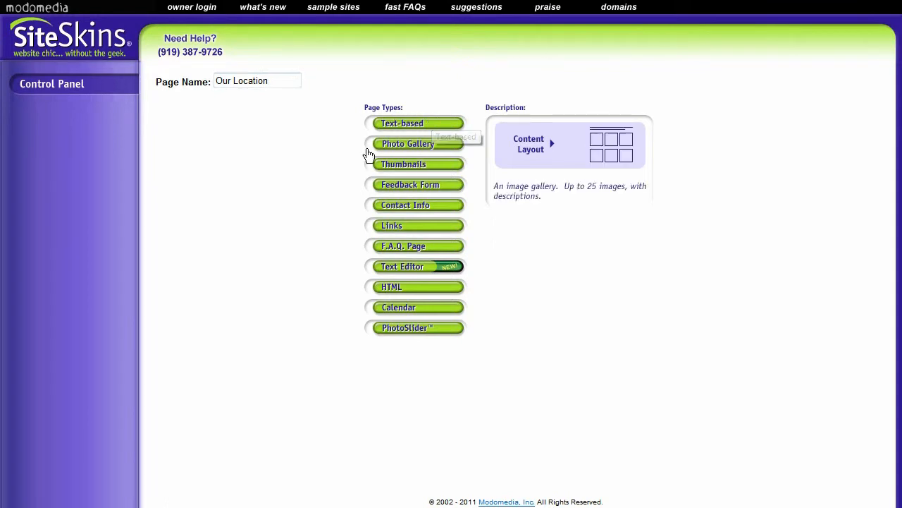
{"action": "left_click", "coordinate": [430, 125]}
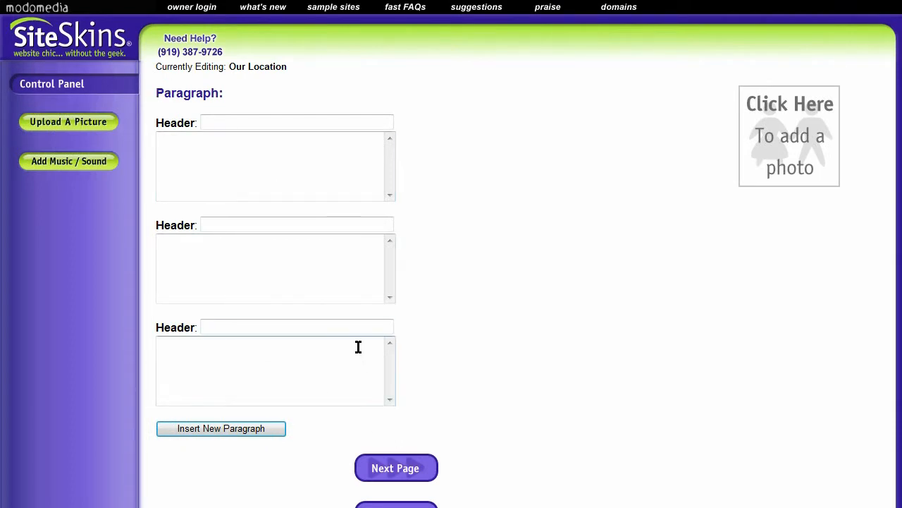
- Head the first paragraph "How to find us" and enter the text "On Hwy 9, travel South,etc., etc." below it
{"action": "left_click", "coordinate": [251, 123]}
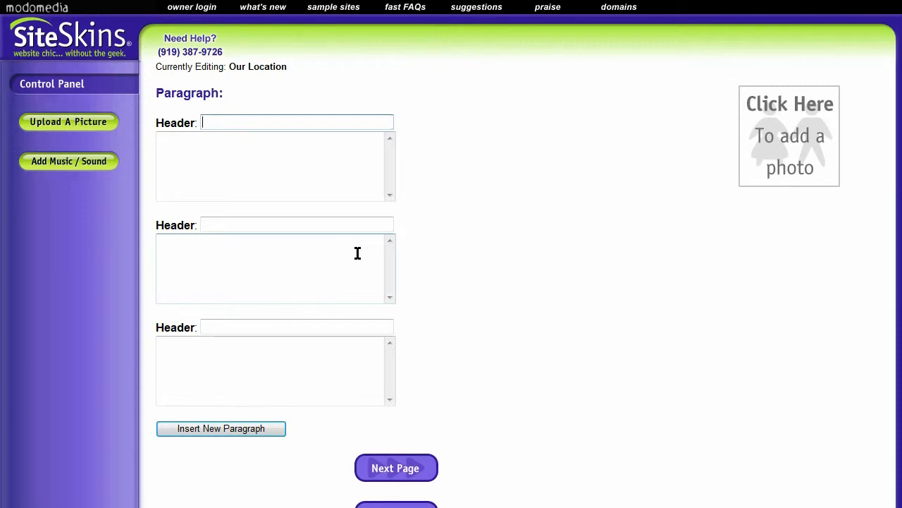
{"action": "type", "text": "How to find us"}
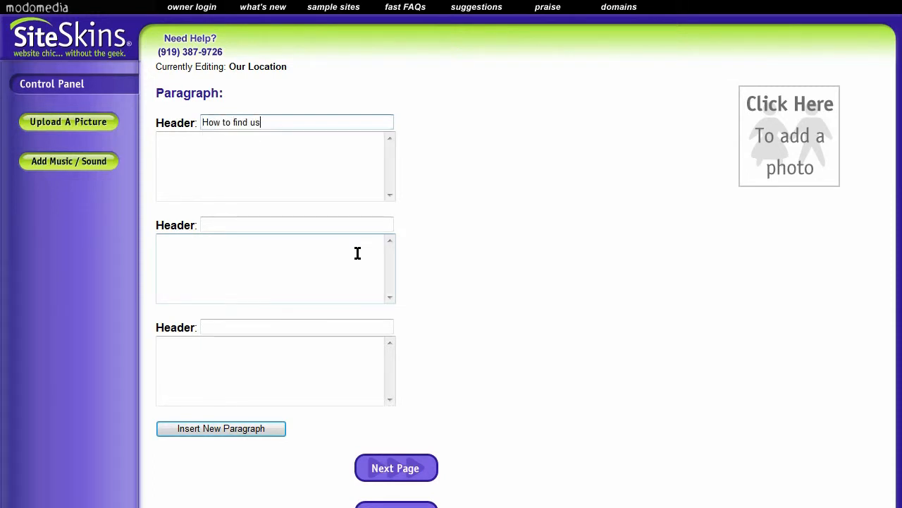
{"action": "key", "text": "Tab"}
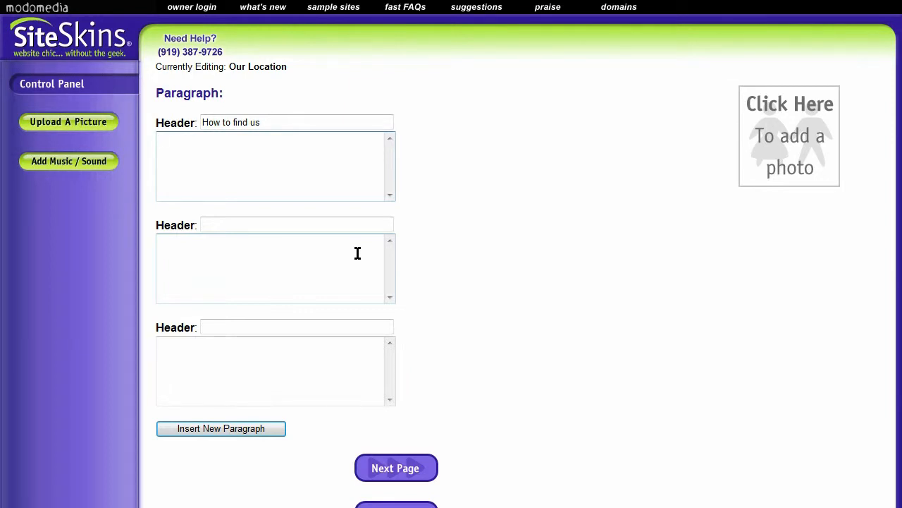
{"action": "type", "text": "On Hwy 9, travel sou"}
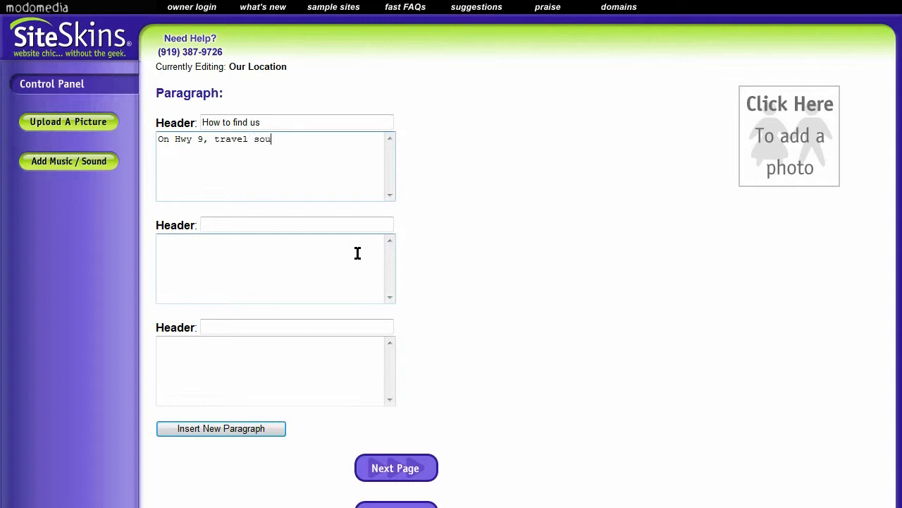
{"action": "key", "text": "BackSpace"}
{"action": "key", "text": "BackSpace"}
{"action": "key", "text": "BackSpace"}
{"action": "type", "text": "outh,etc., etc."}
{"action": "left_click", "coordinate": [248, 139]}
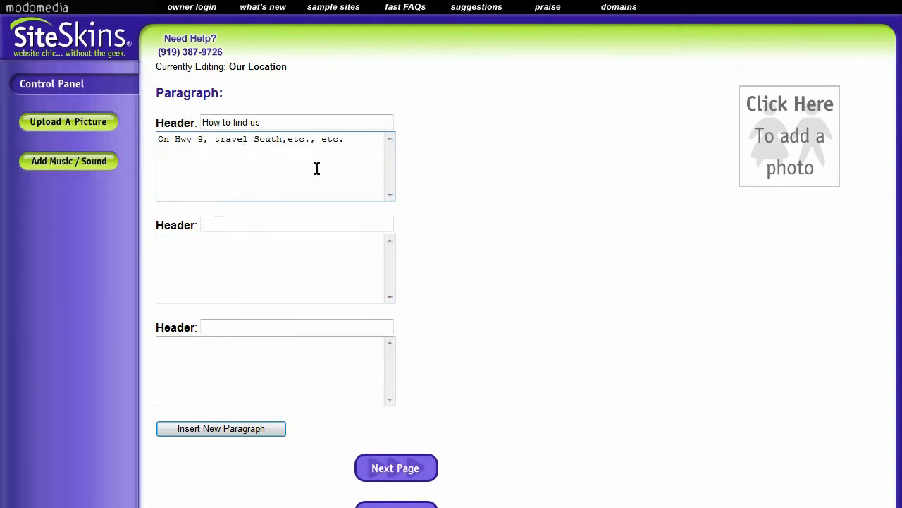
- Switch to Google Maps and search for "SiteSkins"
{"action": "left_click", "coordinate": [229, 259]}
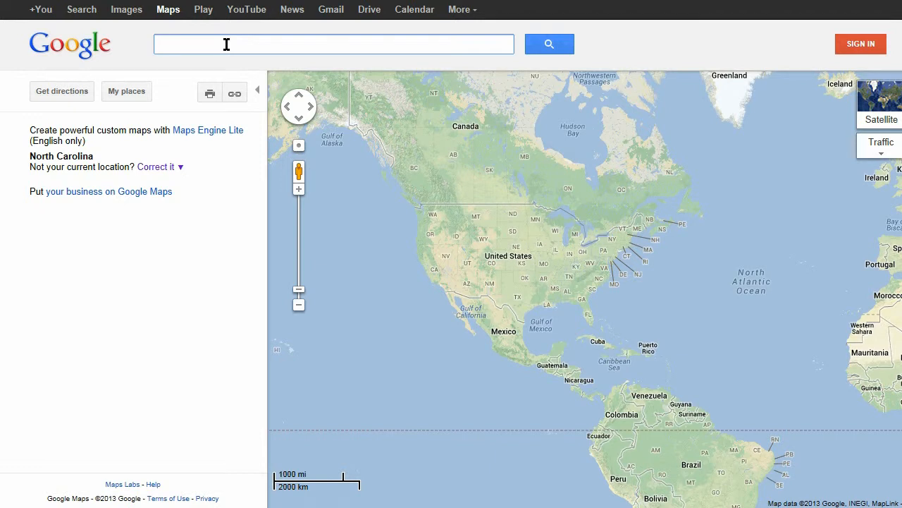
{"action": "type", "text": "SiteSkins"}
{"action": "key", "text": "Return"}
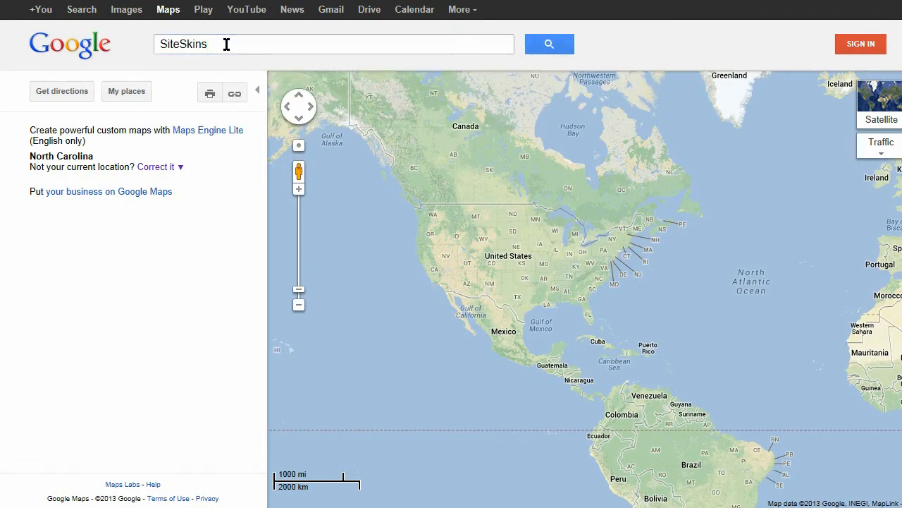
{"action": "left_click", "coordinate": [543, 53]}
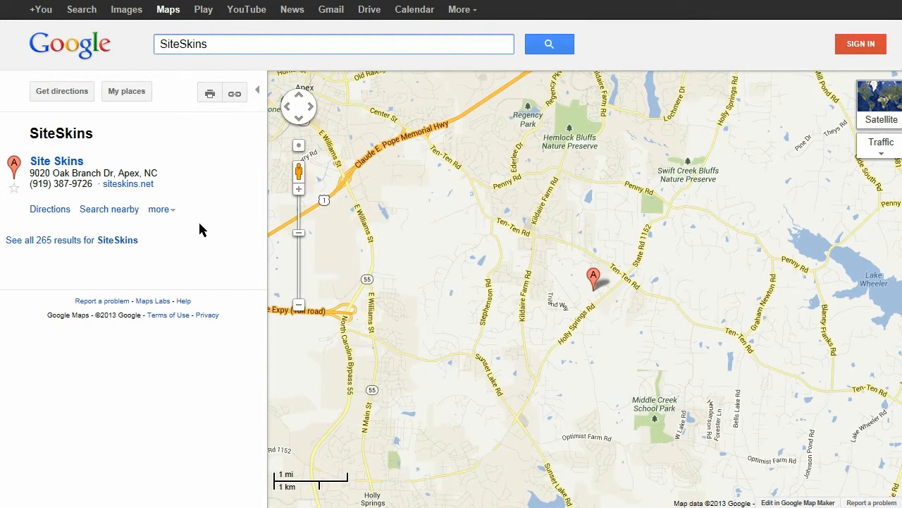
- Copy the complete HTML embed code of the SiteSkins map from its link options and close them
{"action": "left_click", "coordinate": [236, 96]}
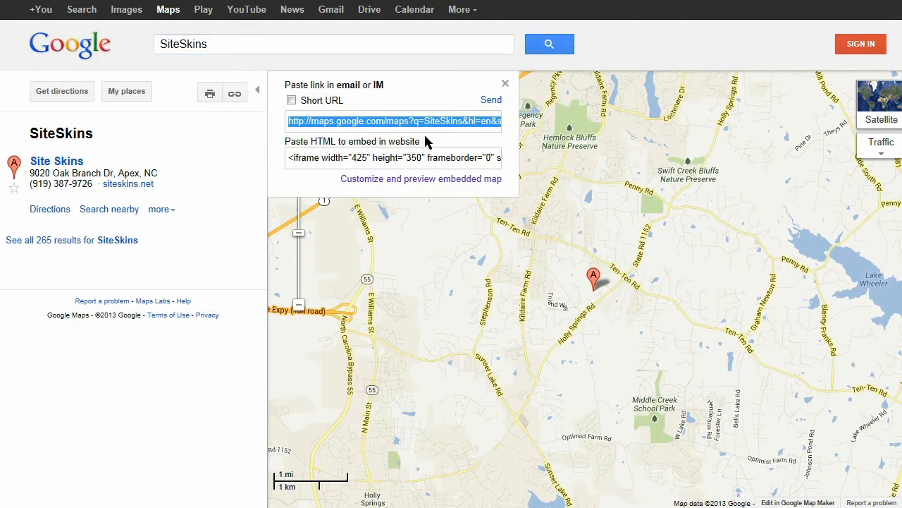
{"action": "left_click_drag", "start_coordinate": [287, 157], "coordinate": [665, 177]}
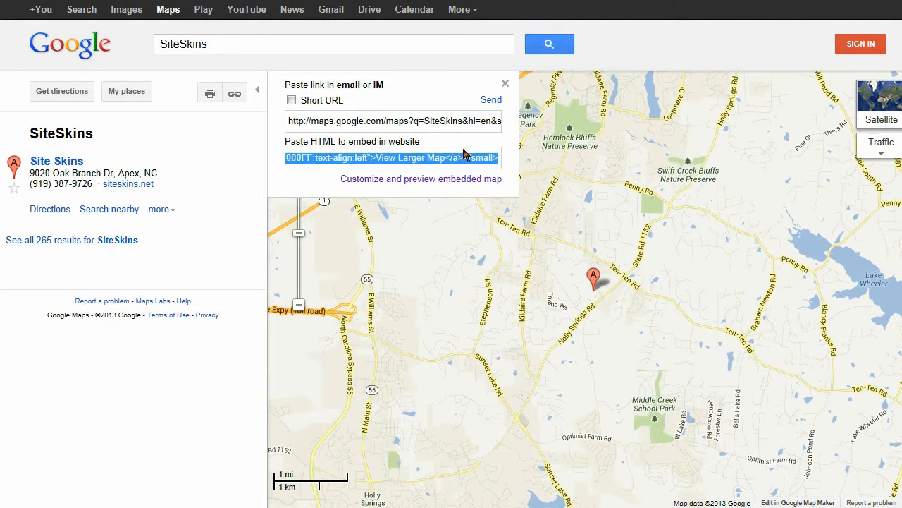
{"action": "left_click", "coordinate": [423, 125]}
{"action": "left_click", "coordinate": [405, 160]}
{"action": "right_click", "coordinate": [400, 162]}
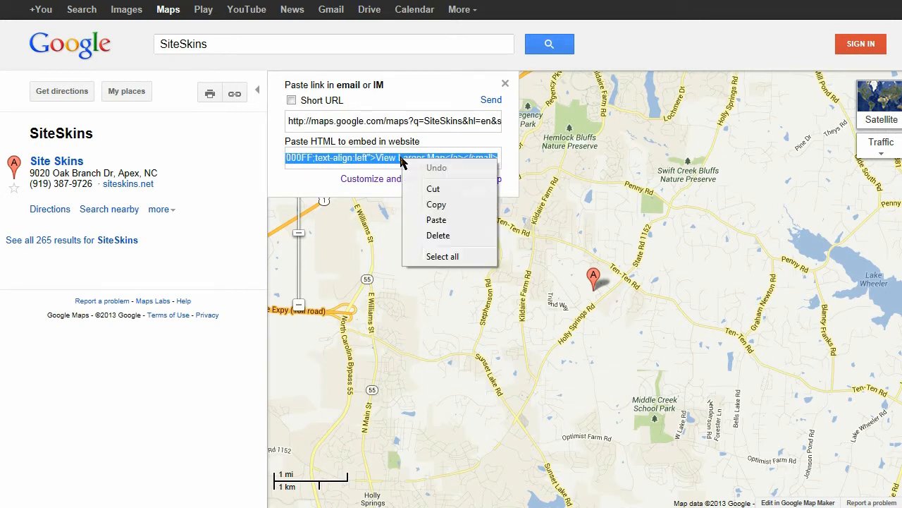
{"action": "left_click", "coordinate": [438, 205]}
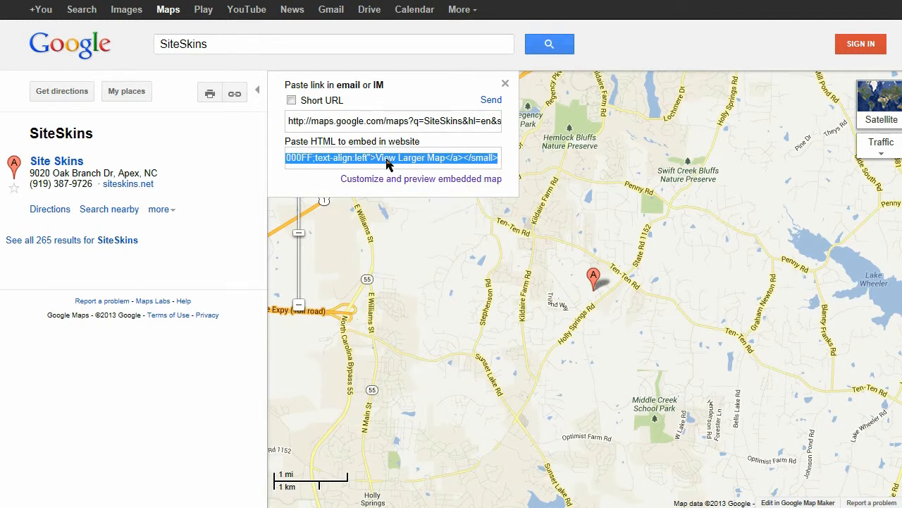
{"action": "left_click", "coordinate": [504, 85]}
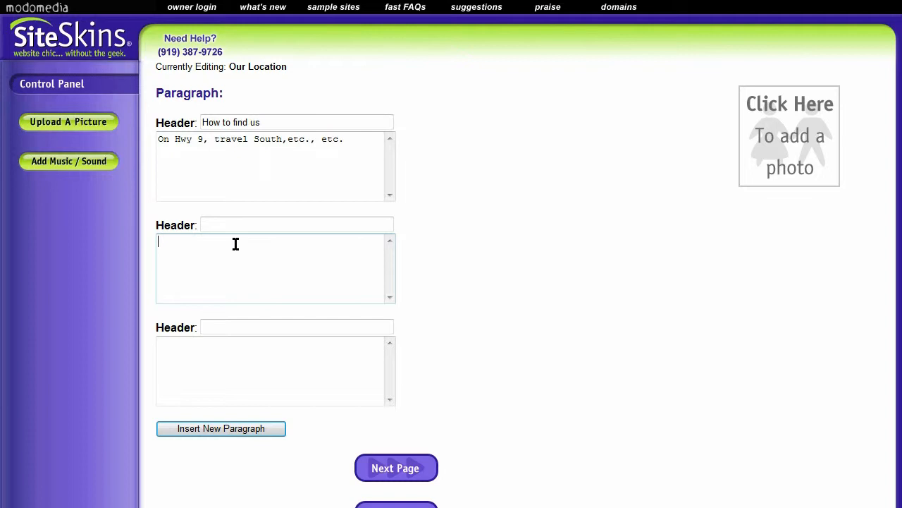
- Return to the SiteSkins page editor and paste the map's embed code into the second paragraph's text
{"action": "left_click", "coordinate": [356, 325]}
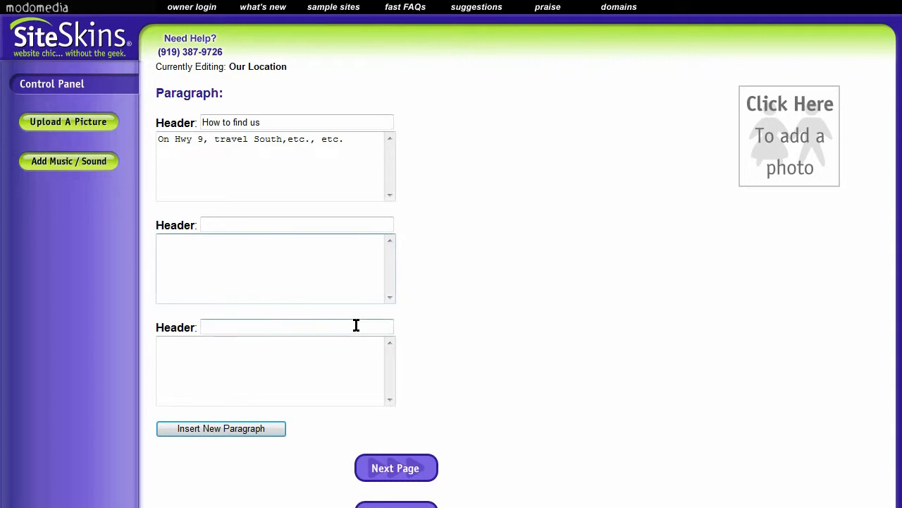
{"action": "left_click", "coordinate": [365, 298]}
{"action": "key", "text": "ctrl+v"}
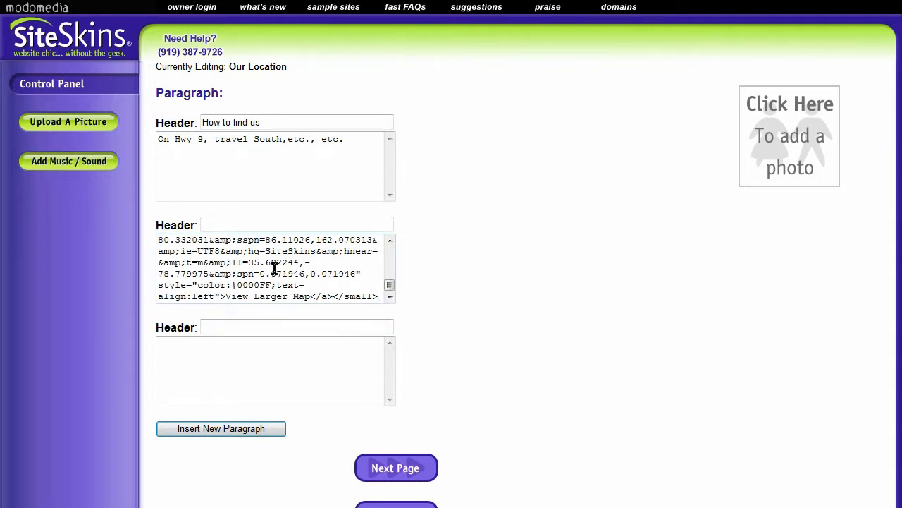
{"action": "key", "text": "ctrl+z"}
{"action": "right_click", "coordinate": [236, 252]}
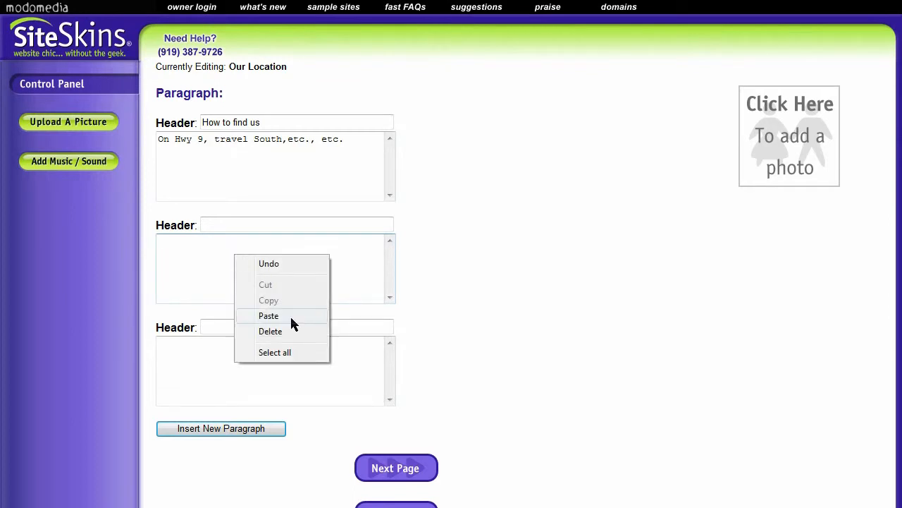
{"action": "left_click", "coordinate": [269, 315]}
{"action": "key", "text": "ctrl+z"}
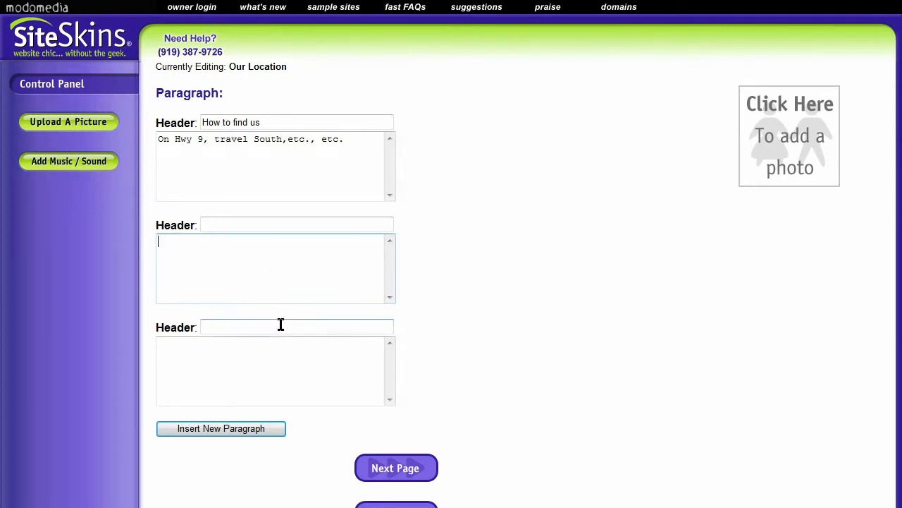
{"action": "key", "text": "ctrl+v"}
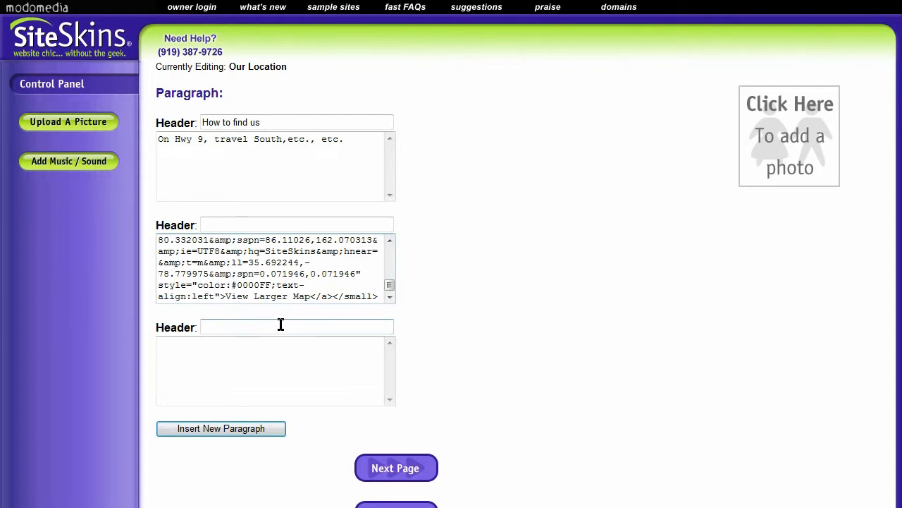
- Insert an opening <center> tag before the iframe at the start of the map's embed code
{"action": "left_click_drag", "start_coordinate": [390, 287], "coordinate": [381, 253]}
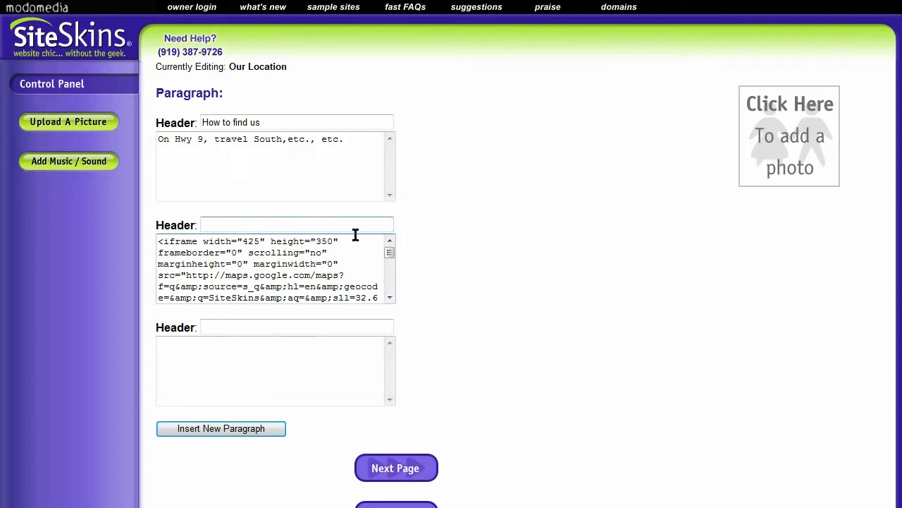
{"action": "mouse_move", "coordinate": [388, 257]}
{"action": "left_mouse_down"}
{"action": "mouse_move", "coordinate": [393, 276]}
{"action": "mouse_move", "coordinate": [391, 247]}
{"action": "left_mouse_up"}
{"action": "type", "text": "ce"}
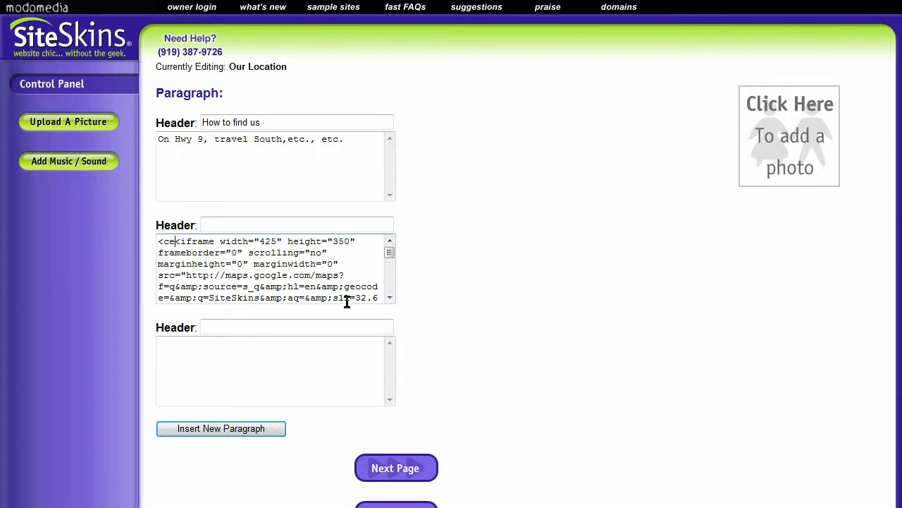
{"action": "type", "text": "nter>"}
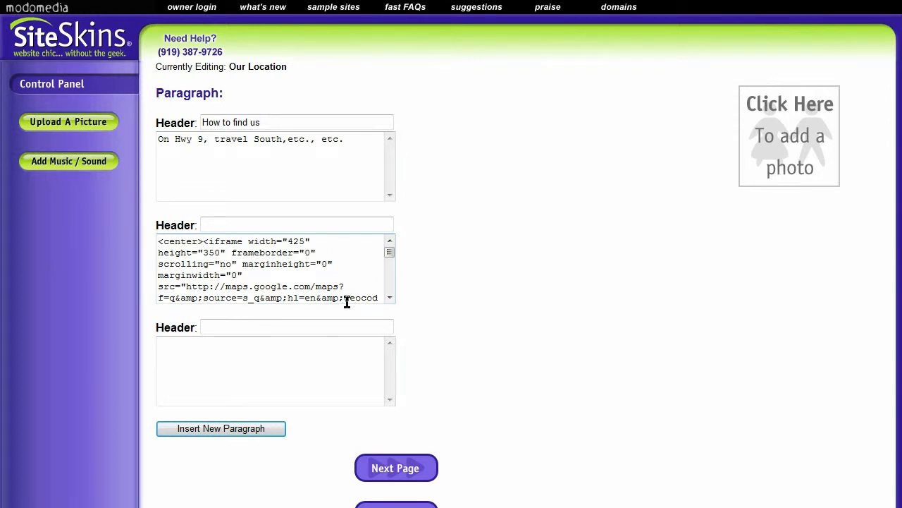
- Append the closing </center> tag after </small> at the end of the map's embed code
{"action": "scroll", "coordinate": [347, 301], "scroll_direction": "down", "scroll_amount": 5}
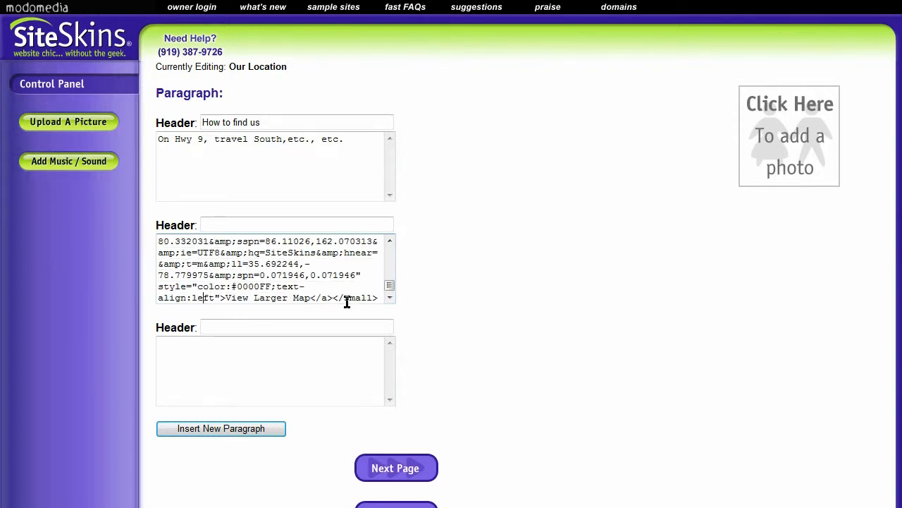
{"action": "key", "text": "Right"}
{"action": "key", "text": "Right"}
{"action": "key", "text": "Right"}
{"action": "key", "text": "Right"}
{"action": "key", "text": "Right"}
{"action": "key", "text": "Right"}
{"action": "key", "text": "Right"}
{"action": "key", "text": "Right"}
{"action": "key", "text": "Right"}
{"action": "type", "text": "</ce"}
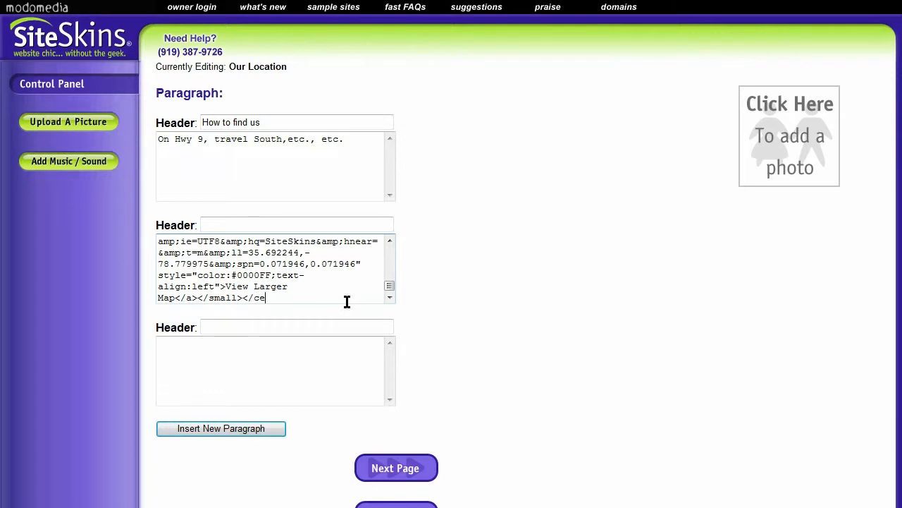
{"action": "type", "text": "nter>"}
{"action": "left_click_drag", "start_coordinate": [389, 286], "coordinate": [389, 246]}
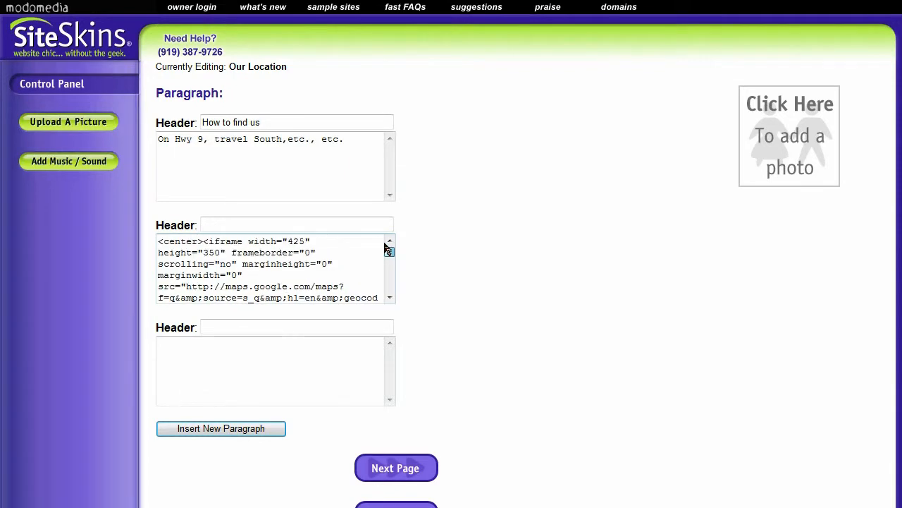
{"action": "scroll", "coordinate": [540, 387], "scroll_direction": "down", "scroll_amount": 1}
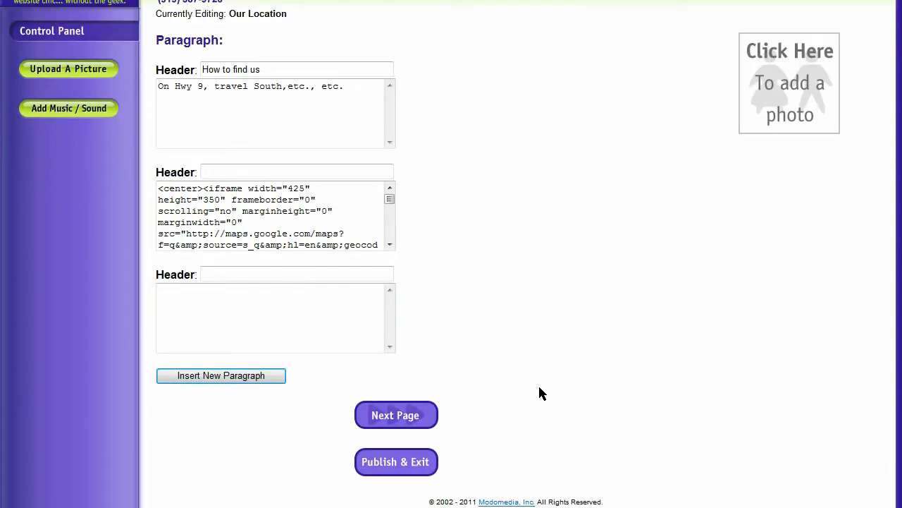
- Publish the edited Our Location page, exit the page editor and open the live website
{"action": "left_click", "coordinate": [279, 66]}
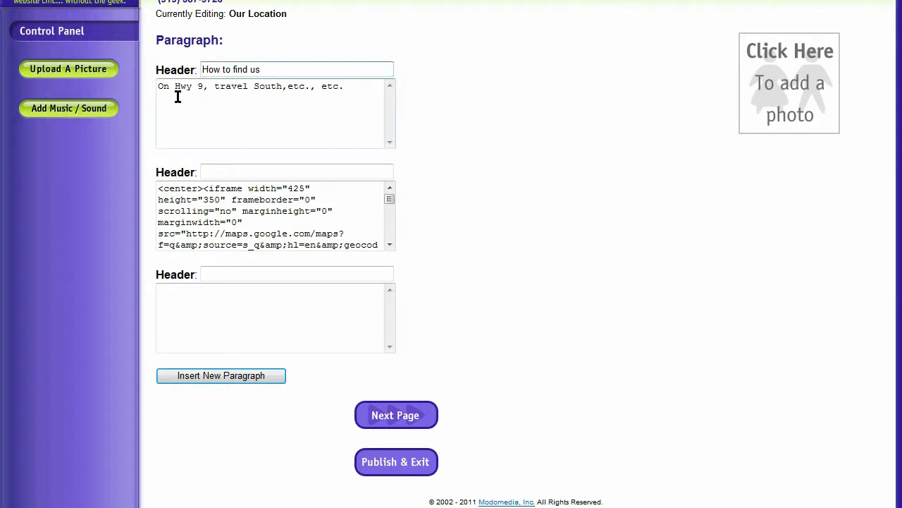
{"action": "left_click", "coordinate": [256, 107]}
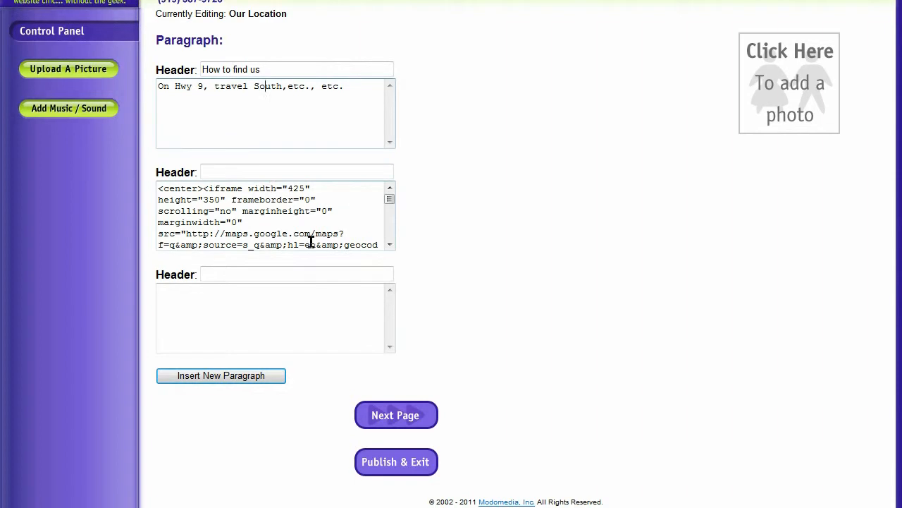
{"action": "left_click", "coordinate": [401, 467]}
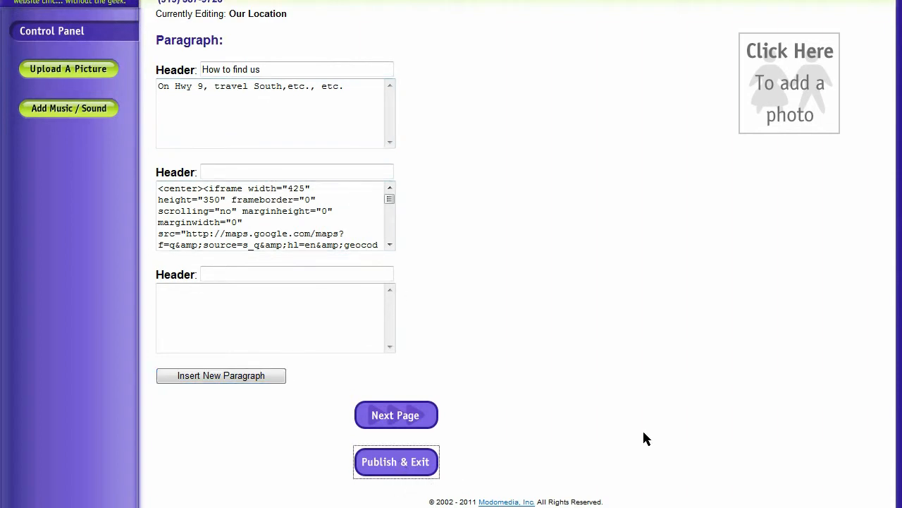
{"action": "left_click", "coordinate": [451, 134]}
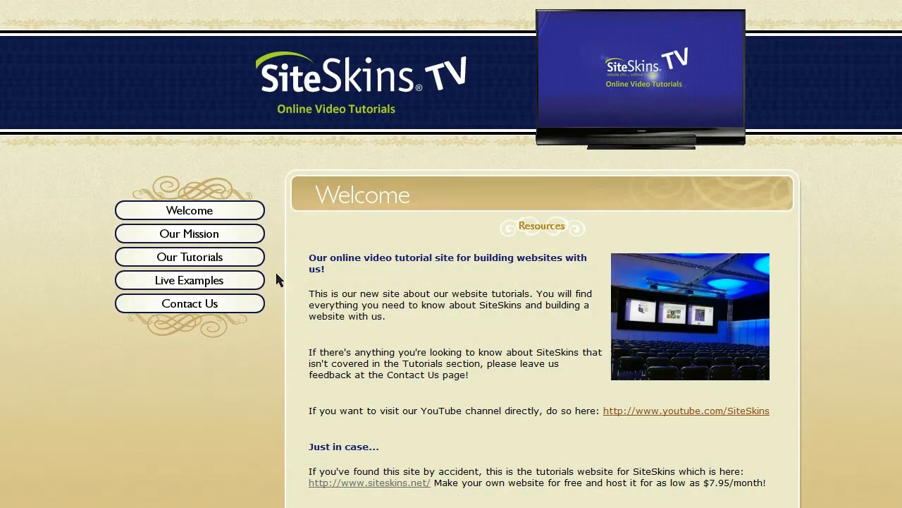
- Open the Our Location subpage under Live Examples on the published site and check its directions and centered map
{"action": "left_click", "coordinate": [201, 280]}
{"action": "left_click", "coordinate": [729, 227]}
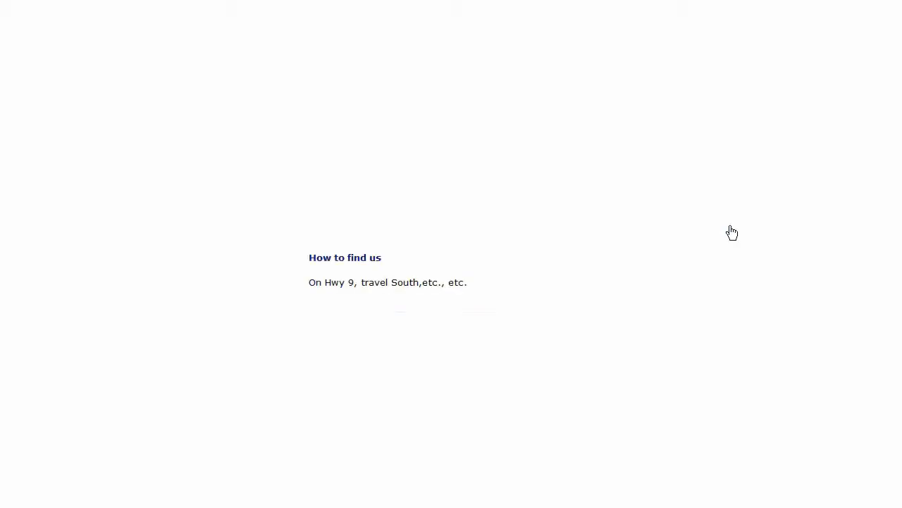
{"action": "scroll", "coordinate": [839, 274], "scroll_direction": "down", "scroll_amount": 2}
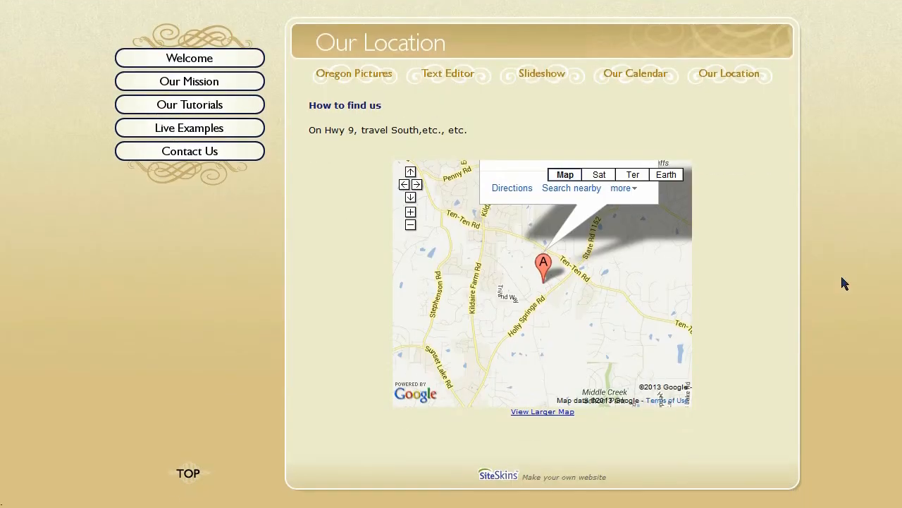
{"action": "scroll", "coordinate": [776, 332], "scroll_direction": "up", "scroll_amount": 1}
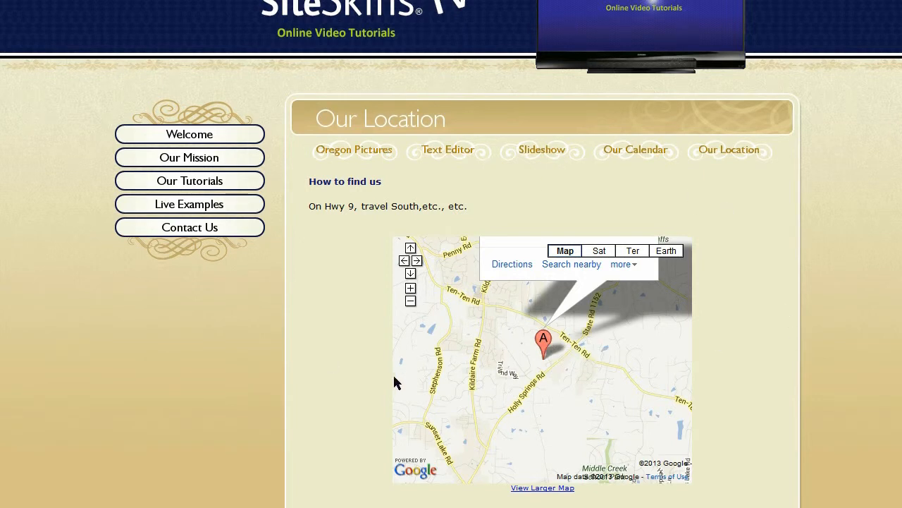
- Test the embedded map's zoom controls by zooming in and then out to the surrounding area
{"action": "left_click", "coordinate": [411, 289]}
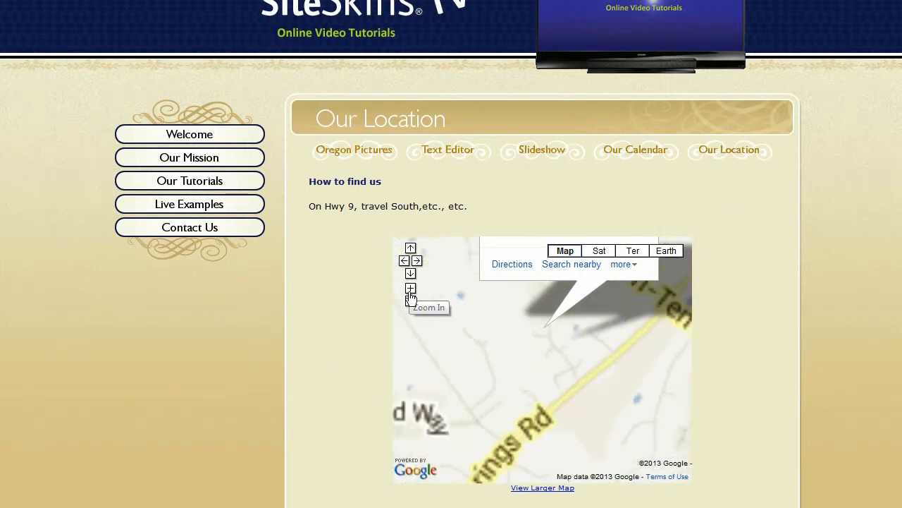
{"action": "left_click", "coordinate": [411, 302]}
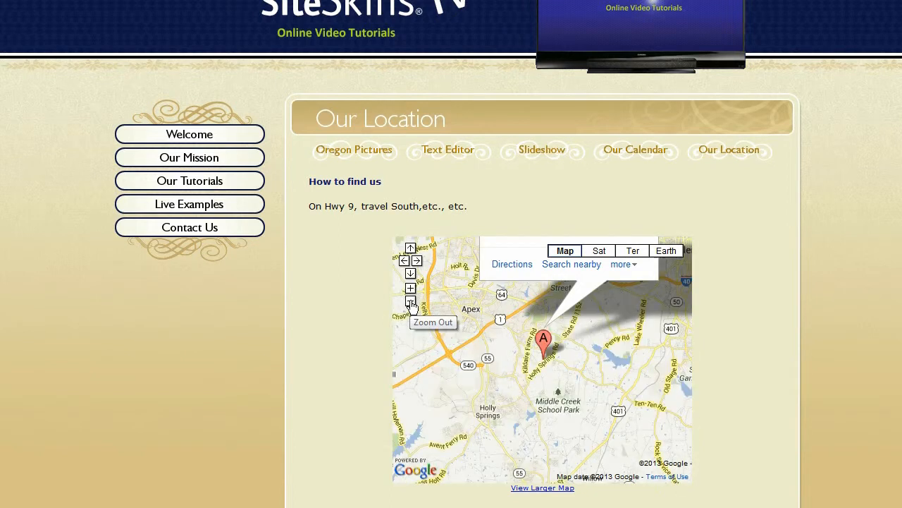
{"action": "left_click", "coordinate": [411, 301]}
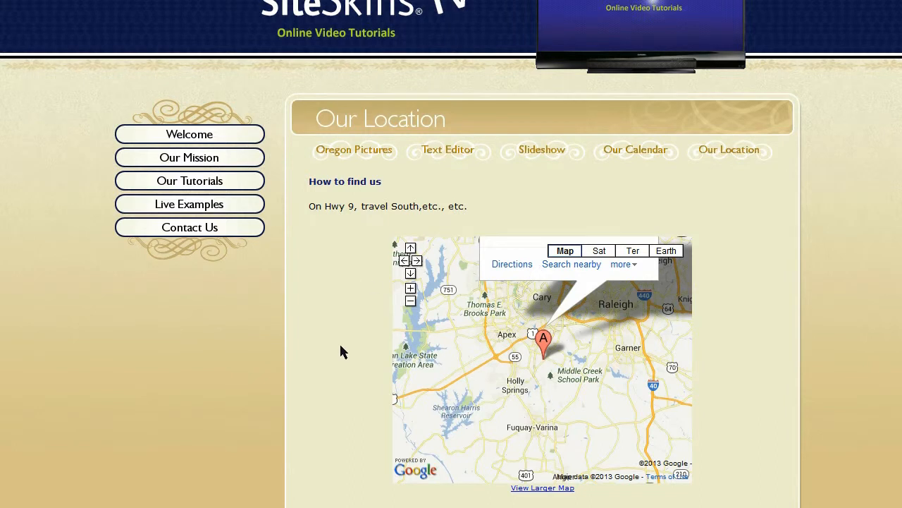
- Review the whole published Our Location page, including the subpage links, the How to find us text and the embedded map
{"action": "scroll", "coordinate": [337, 348], "scroll_direction": "down", "scroll_amount": 2}
{"action": "scroll", "coordinate": [337, 348], "scroll_direction": "up", "scroll_amount": 2}
{"action": "scroll", "coordinate": [518, 208], "scroll_direction": "down", "scroll_amount": 2}
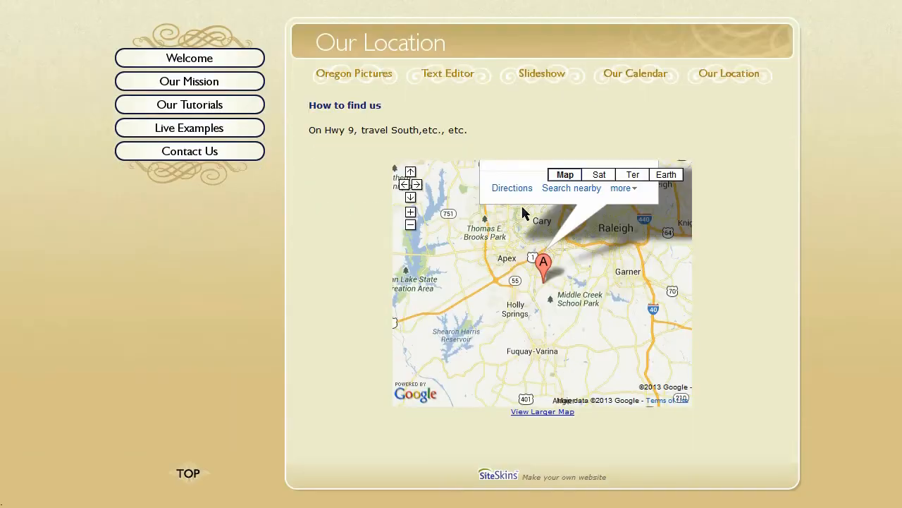
{"action": "scroll", "coordinate": [523, 212], "scroll_direction": "up", "scroll_amount": 4}
{"action": "scroll", "coordinate": [676, 270], "scroll_direction": "down", "scroll_amount": 4}
{"action": "scroll", "coordinate": [773, 180], "scroll_direction": "up", "scroll_amount": 4}
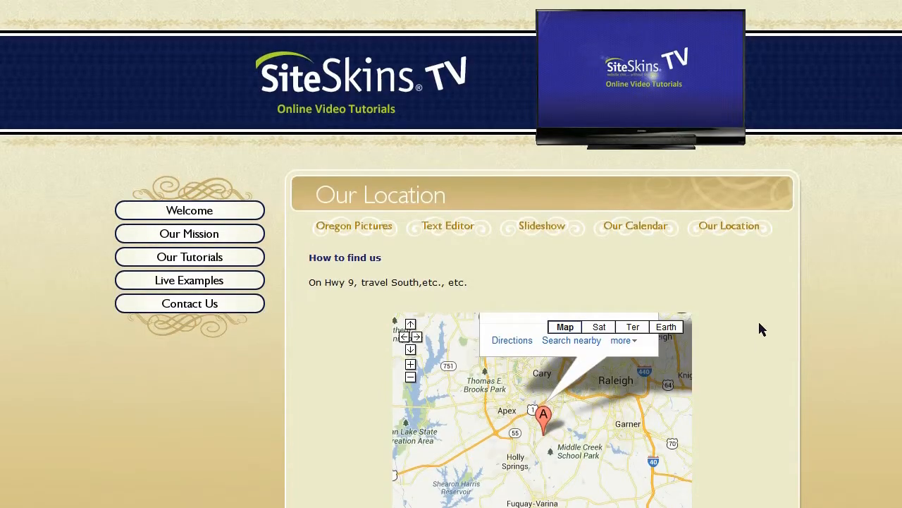
{"action": "scroll", "coordinate": [741, 323], "scroll_direction": "down", "scroll_amount": 2}
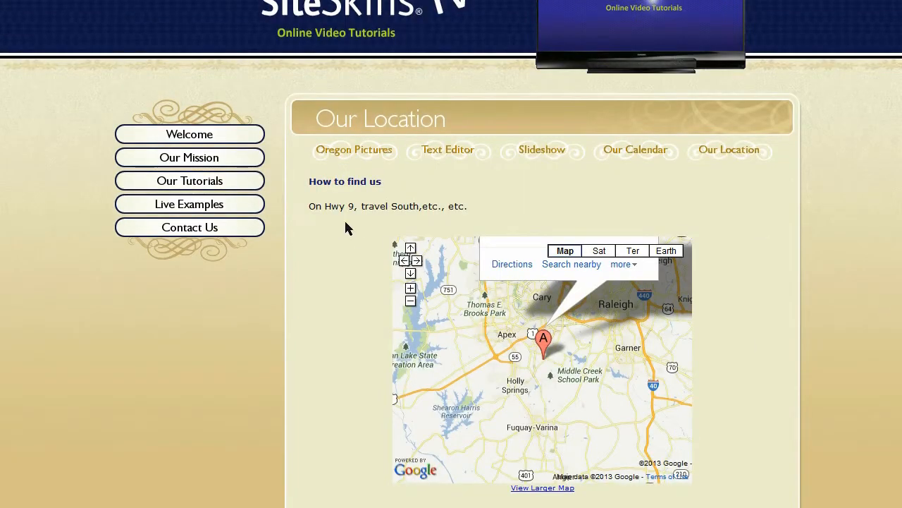
{"action": "scroll", "coordinate": [348, 229], "scroll_direction": "up", "scroll_amount": 2}
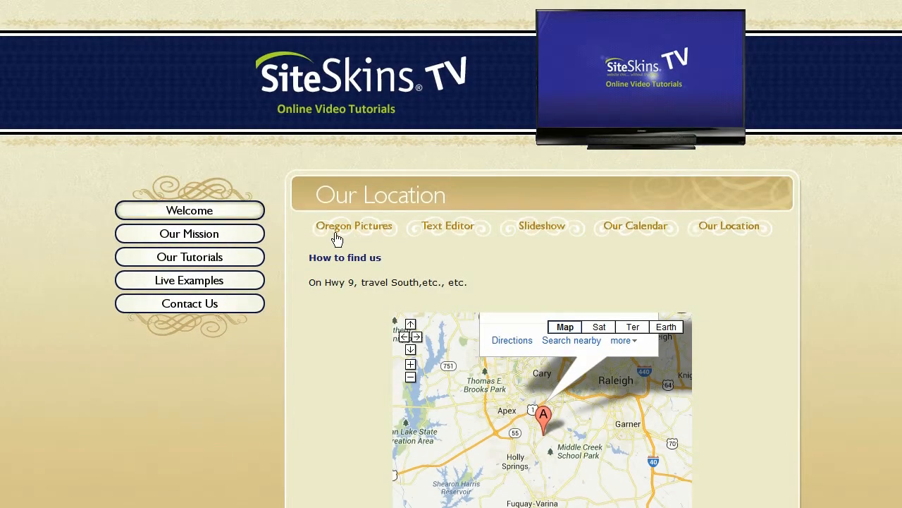